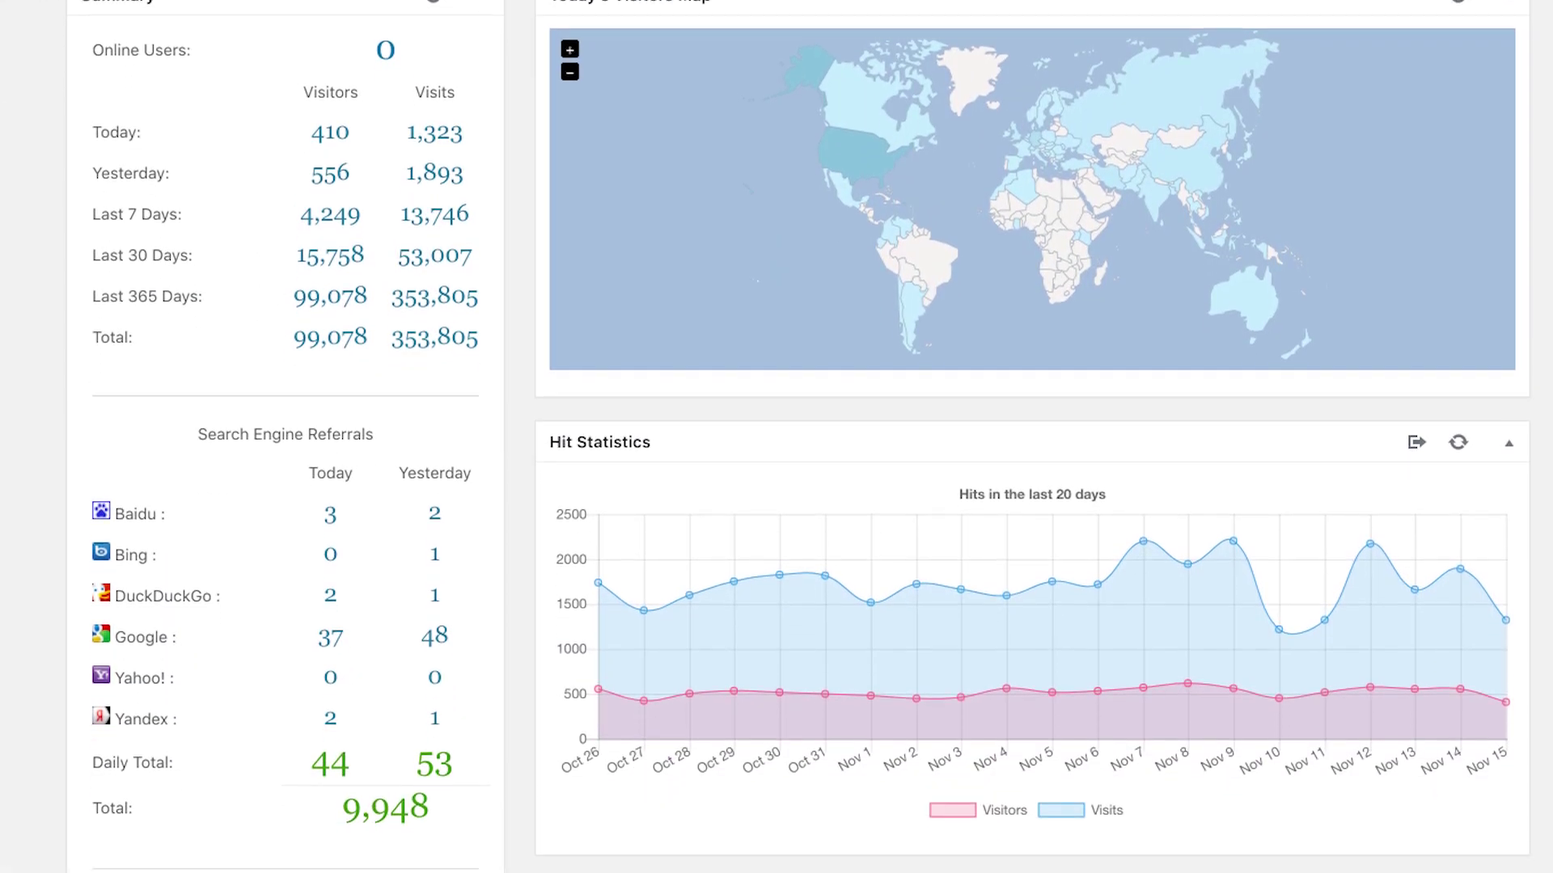
scroll(776, 486, "down", 2)
scroll(776, 486, "down", 2)
scroll(776, 486, "down", 3)
scroll(777, 486, "down", 3)
scroll(777, 486, "down", 3)
scroll(776, 485, "down", 3)
scroll(777, 485, "down", 3)
scroll(777, 485, "down", 3)
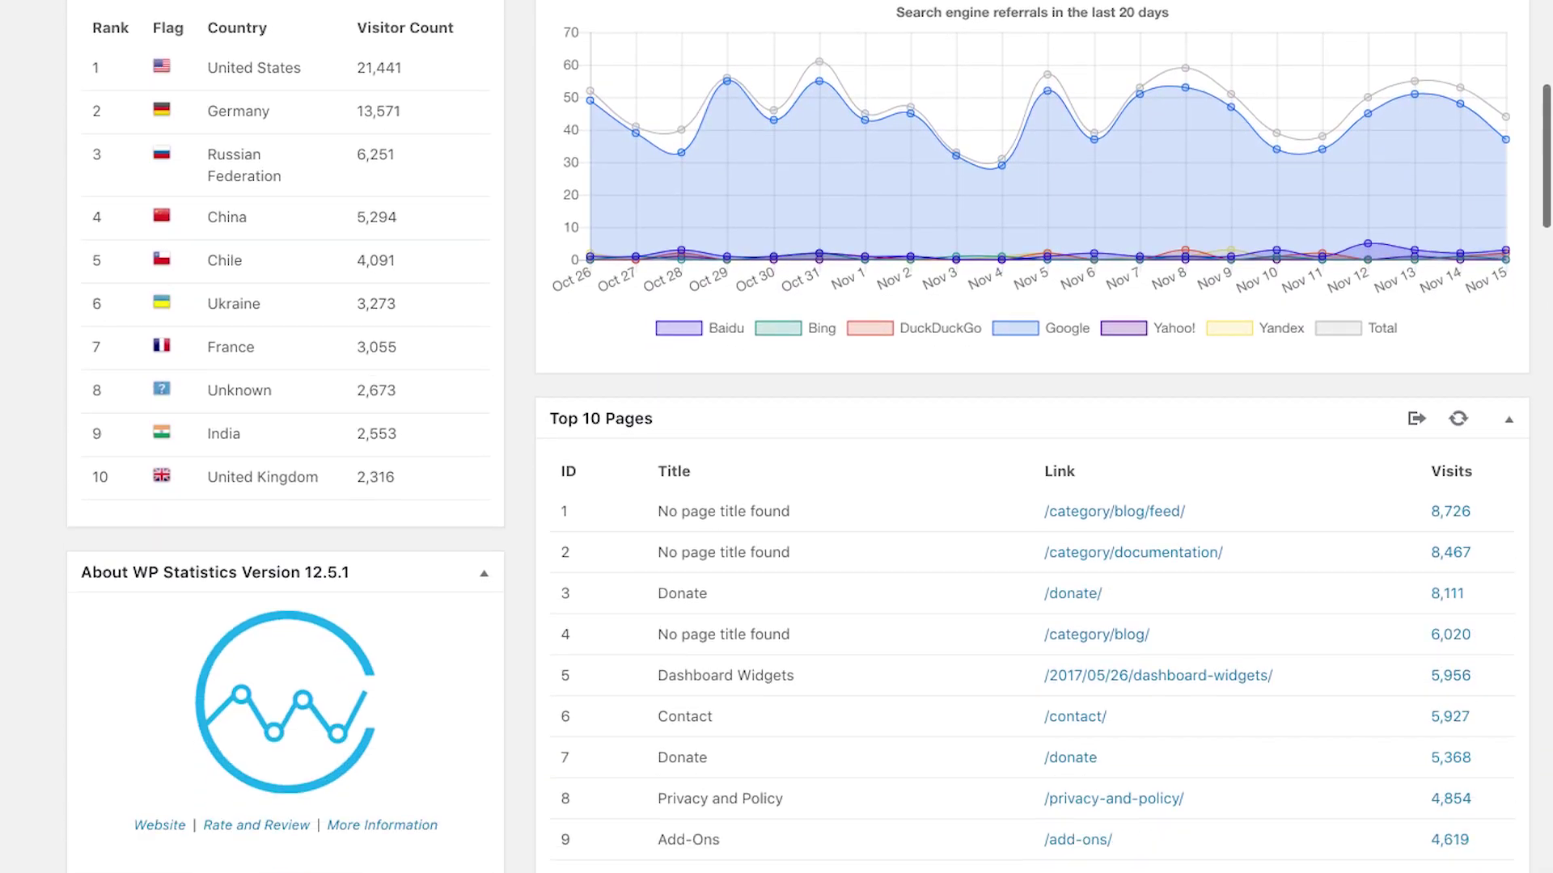
scroll(777, 485, "down", 3)
scroll(776, 486, "down", 2)
scroll(777, 485, "down", 3)
scroll(777, 486, "down", 3)
scroll(776, 485, "down", 2)
scroll(777, 486, "down", 2)
scroll(777, 485, "down", 1)
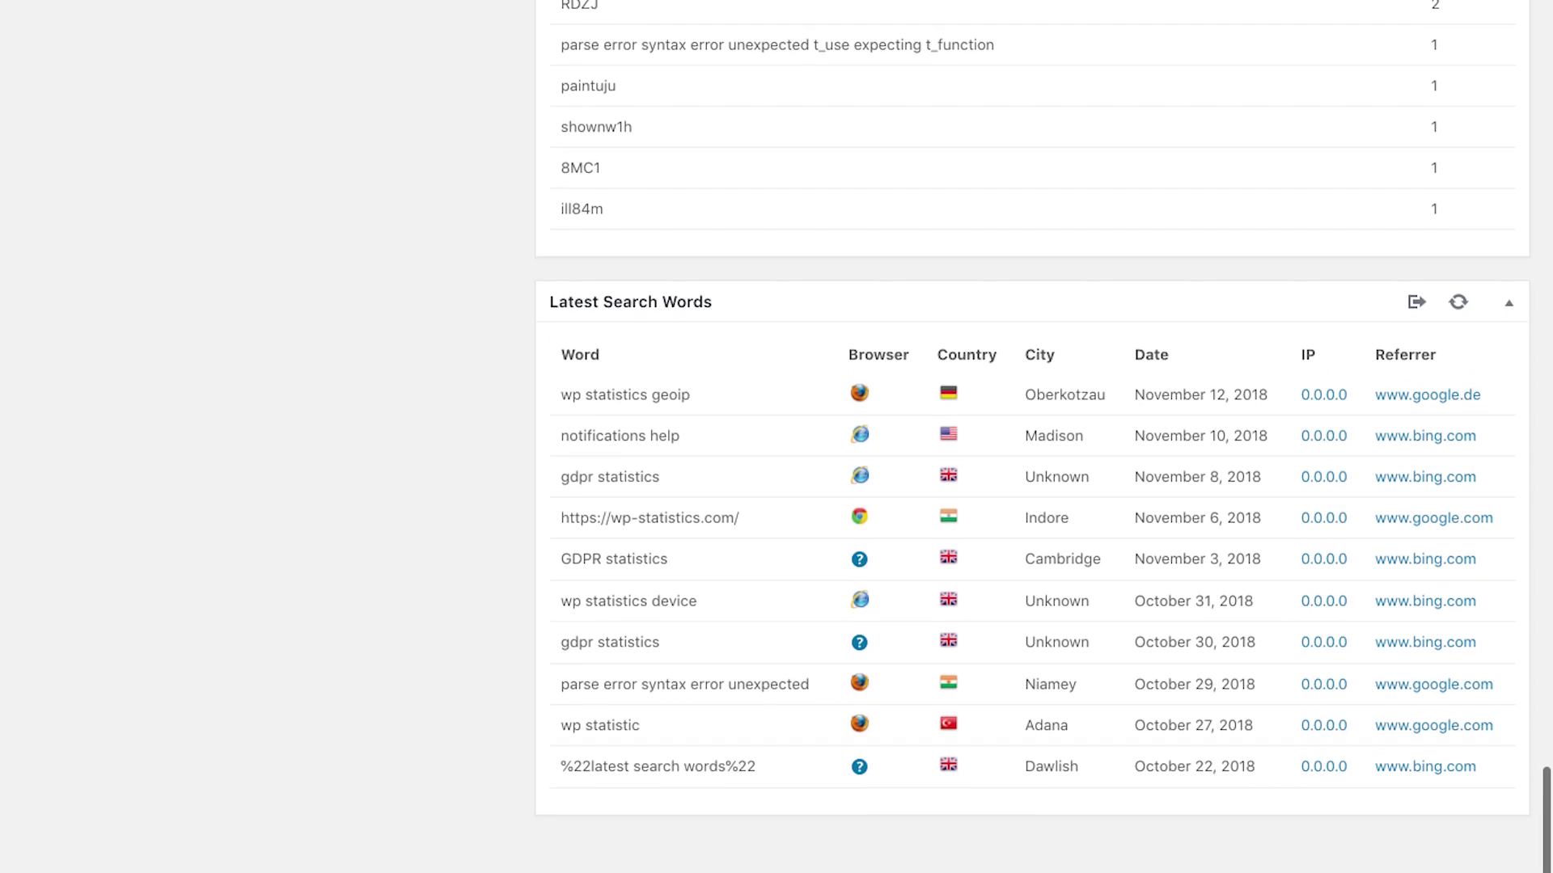